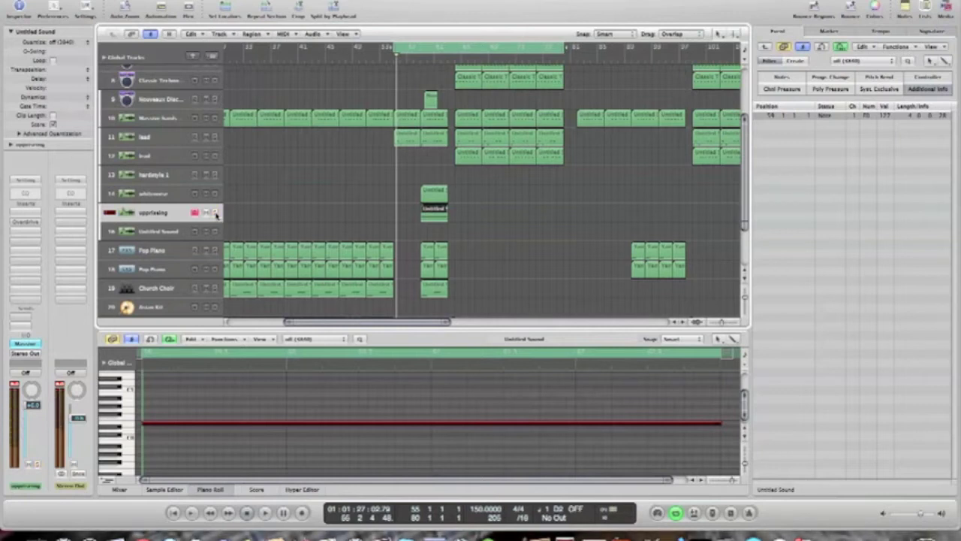
Solo the uppriseing and Untitled Sound tracks and move the playhead to the start of the uppriseing region
left_click(214, 213)
left_click(186, 231)
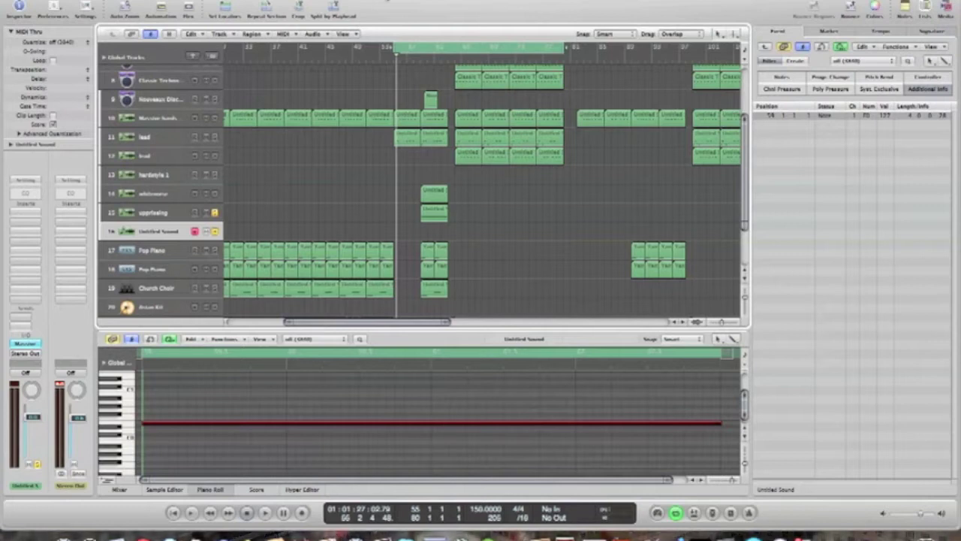
left_click_drag(396, 59, 422, 58)
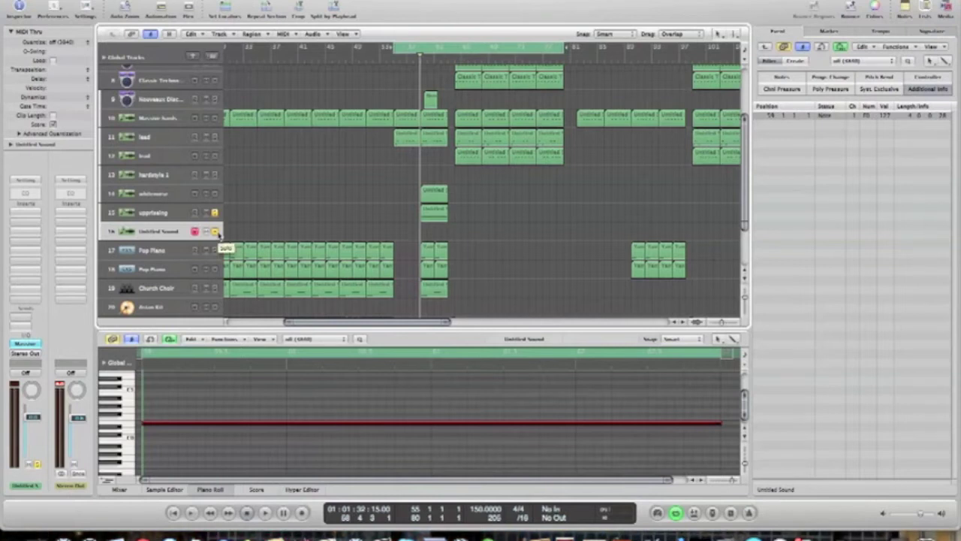
Open the Massive synth on the Untitled Sound track and set oscillator 1's wavetable to Modern Talking
left_click(27, 344)
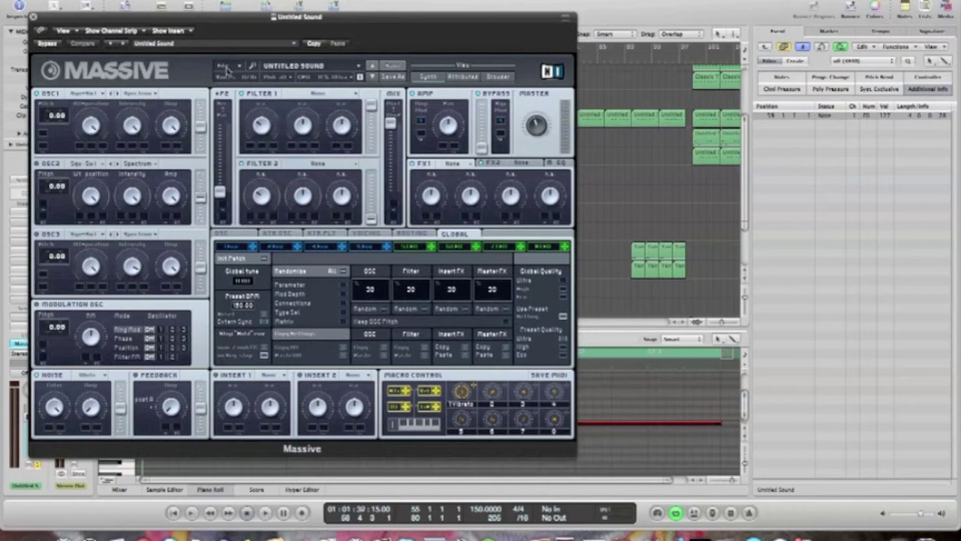
left_click(225, 66)
left_click(234, 67)
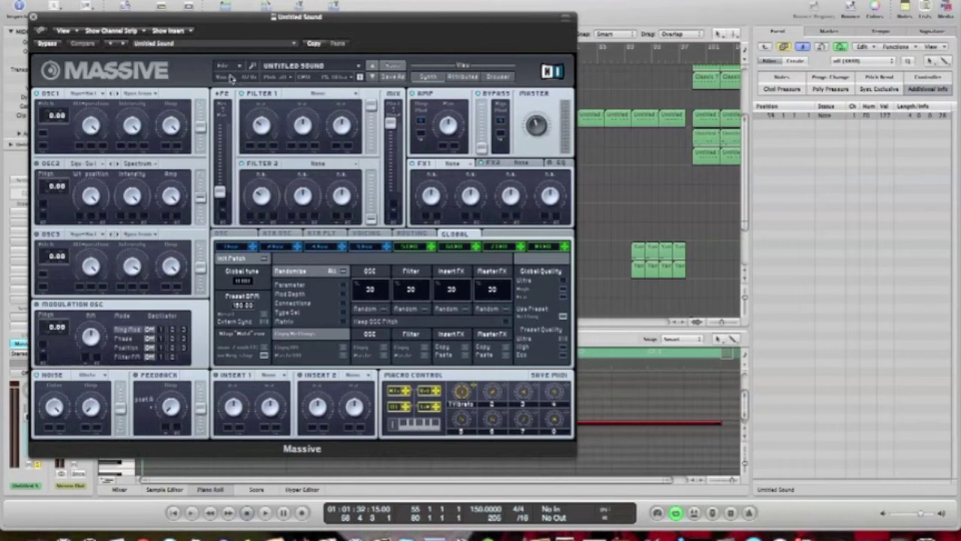
left_click(89, 95)
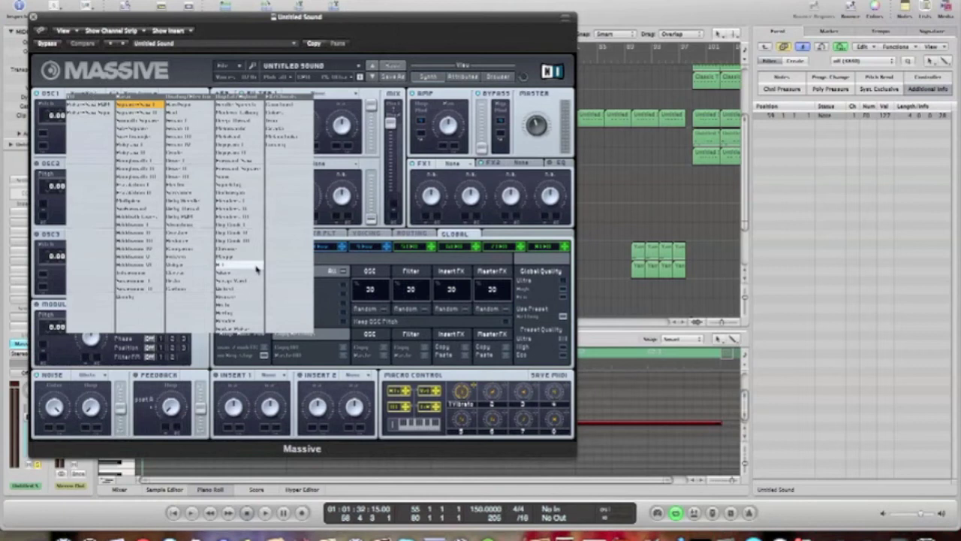
left_click(239, 115)
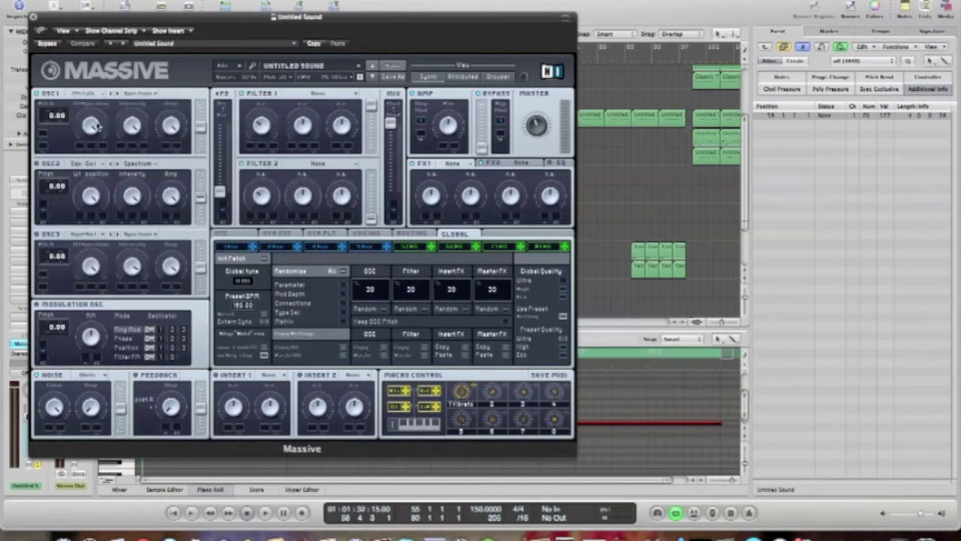
Set the oscillator pitches to -24.00 for OSC1, -24.00 for OSC2 and -64.00 for OSC3, with OSC2 and OSC3 enabled
left_click_drag(49, 122, 45, 146)
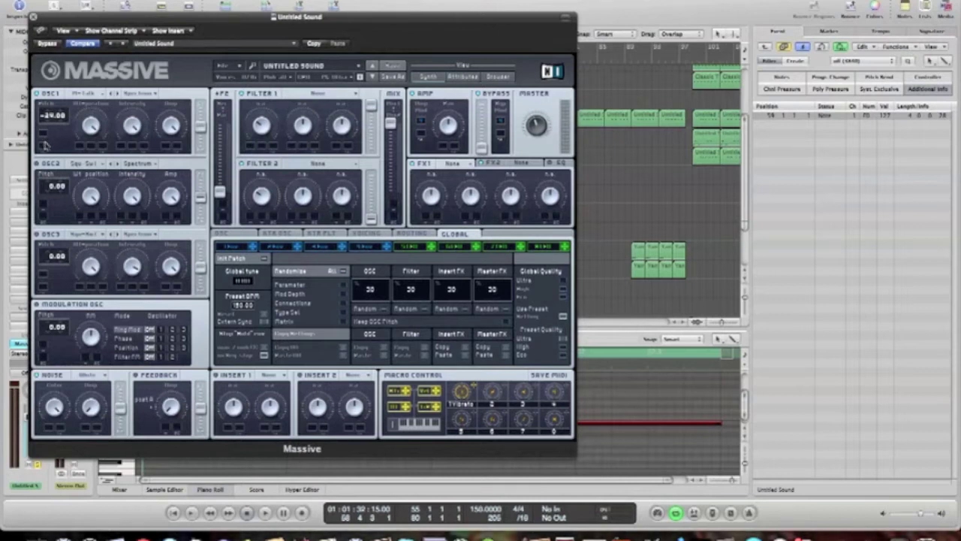
left_click_drag(45, 145, 64, 143)
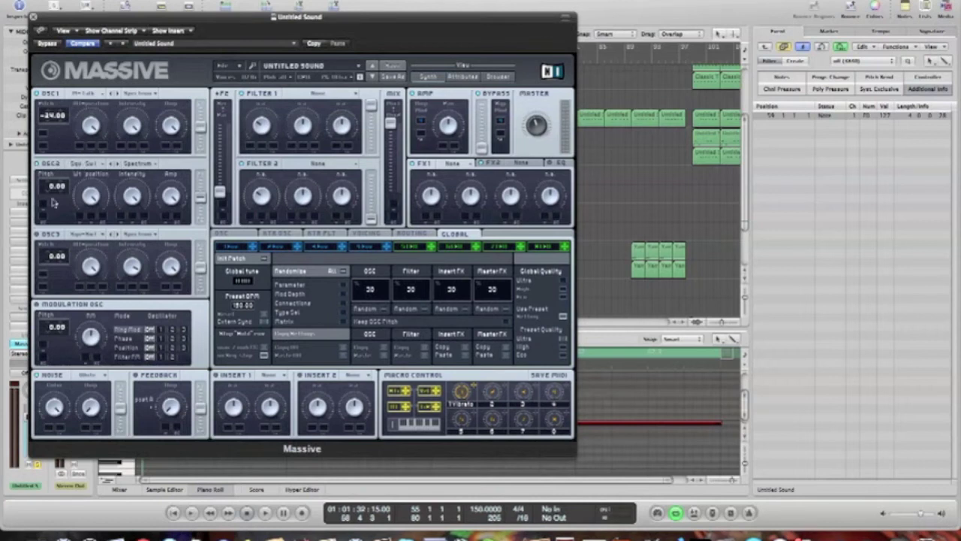
left_click_drag(48, 188, 47, 212)
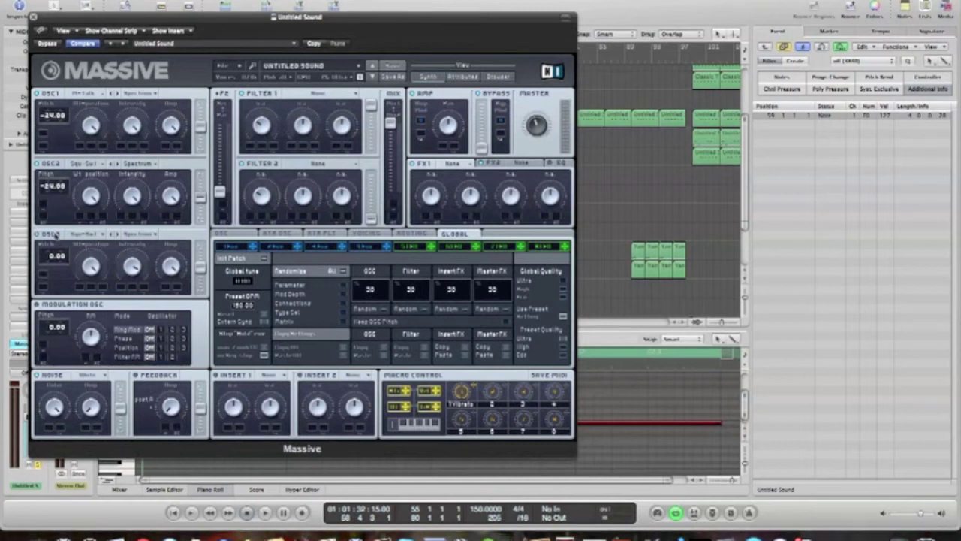
left_click_drag(50, 262, 49, 403)
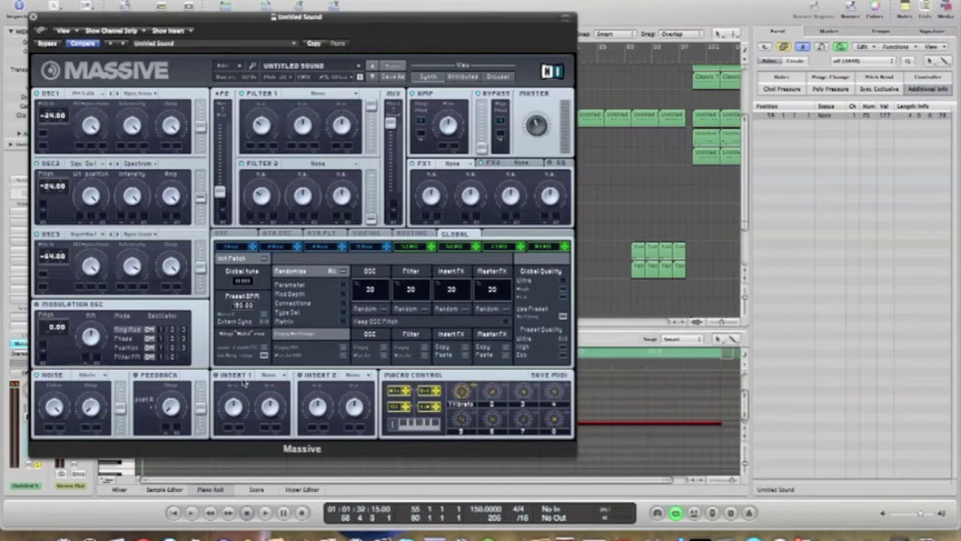
Set Insert 1 to Bitcrusher, Insert 2 to Parabolic Shaper and Filter 1 to Comb
left_click(268, 378)
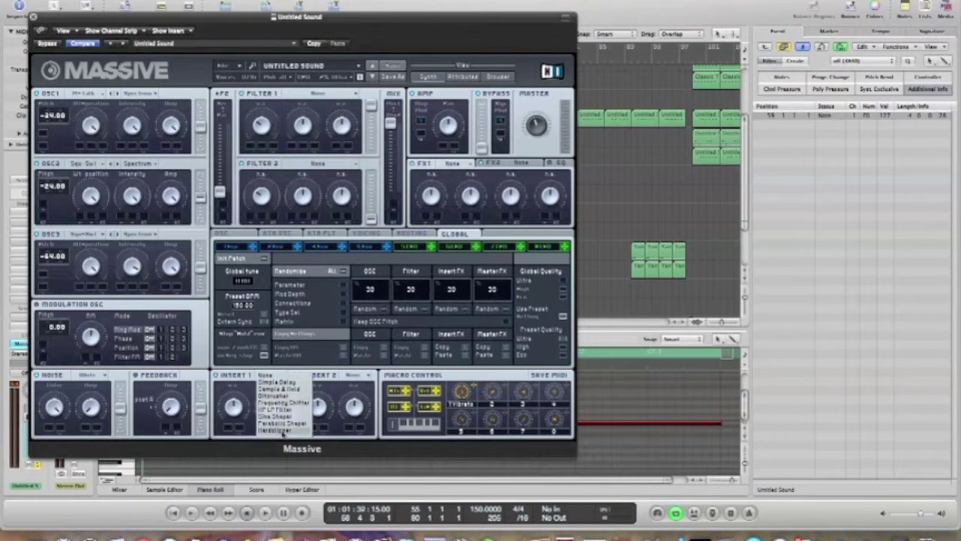
left_click(282, 397)
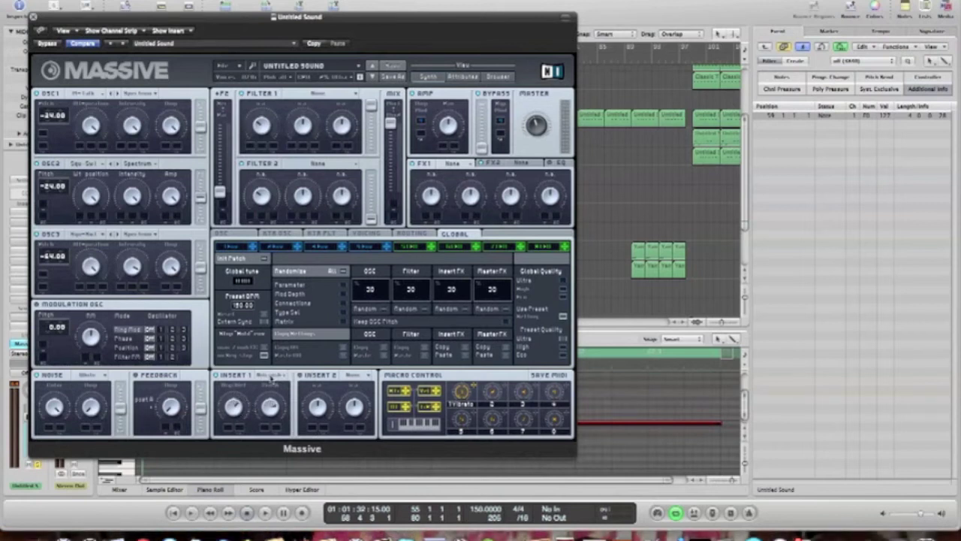
left_click(354, 375)
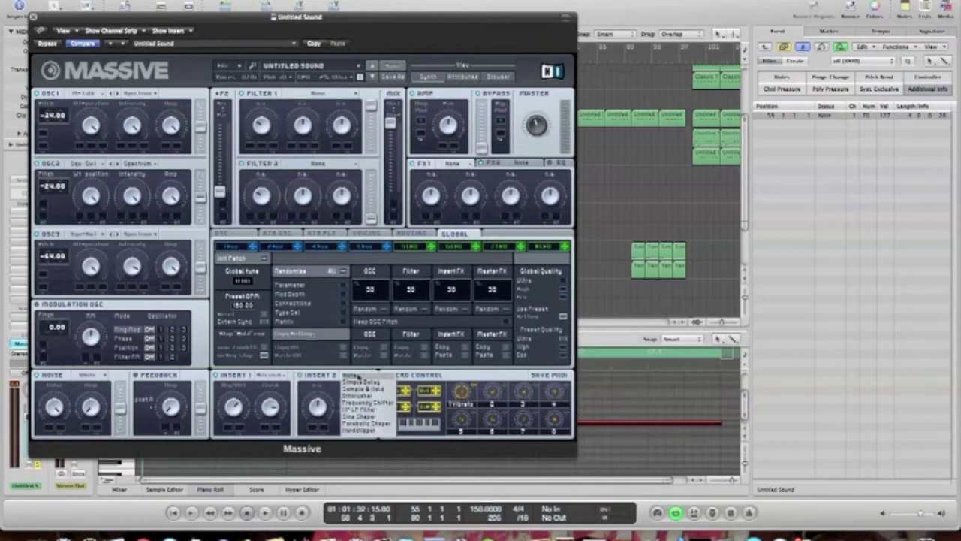
left_click(374, 423)
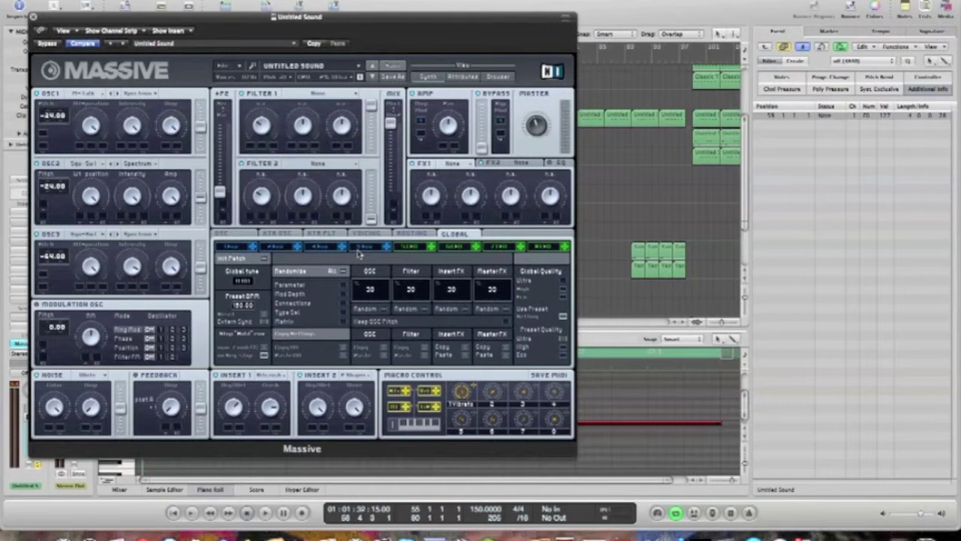
left_click(319, 96)
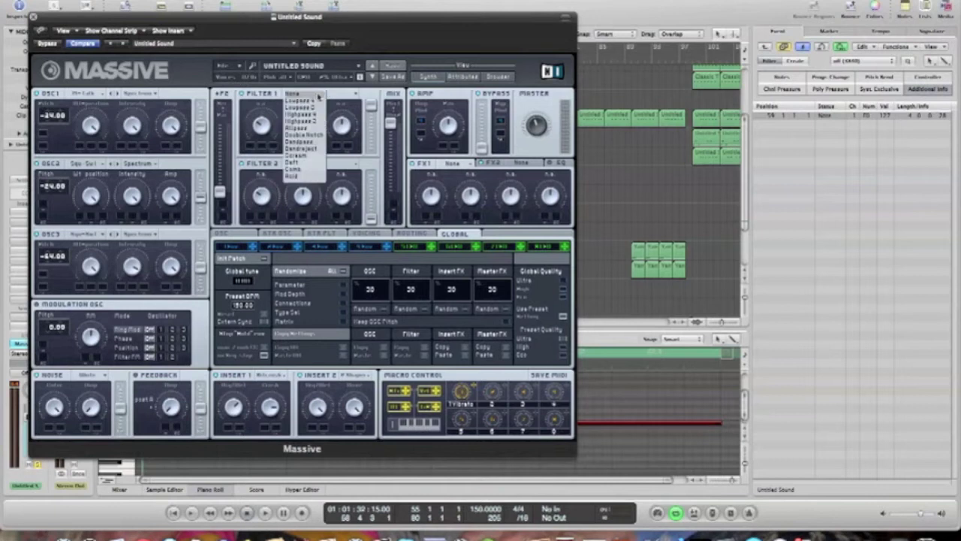
left_click(304, 172)
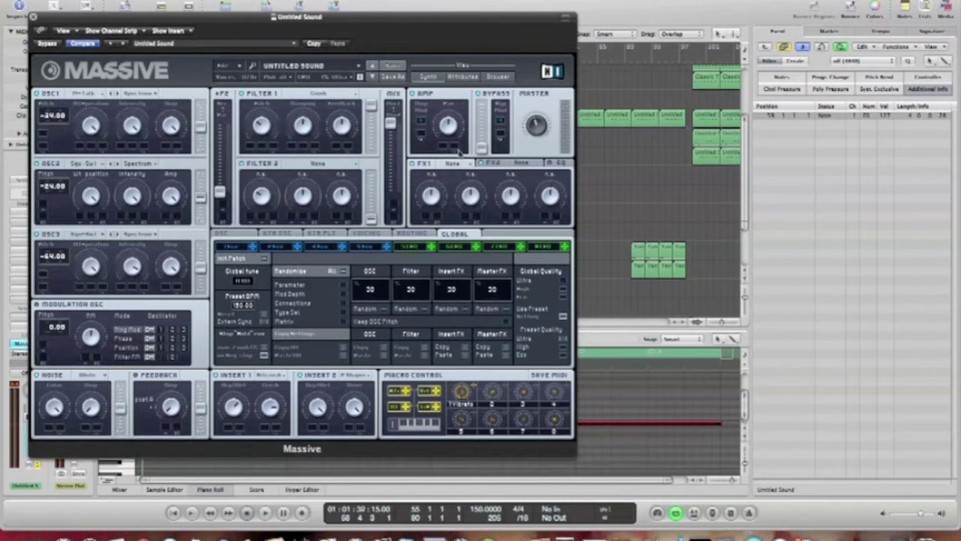
Assign the Flanger Positive effect to FX1 and the Dimension Expander to FX2
left_click(441, 167)
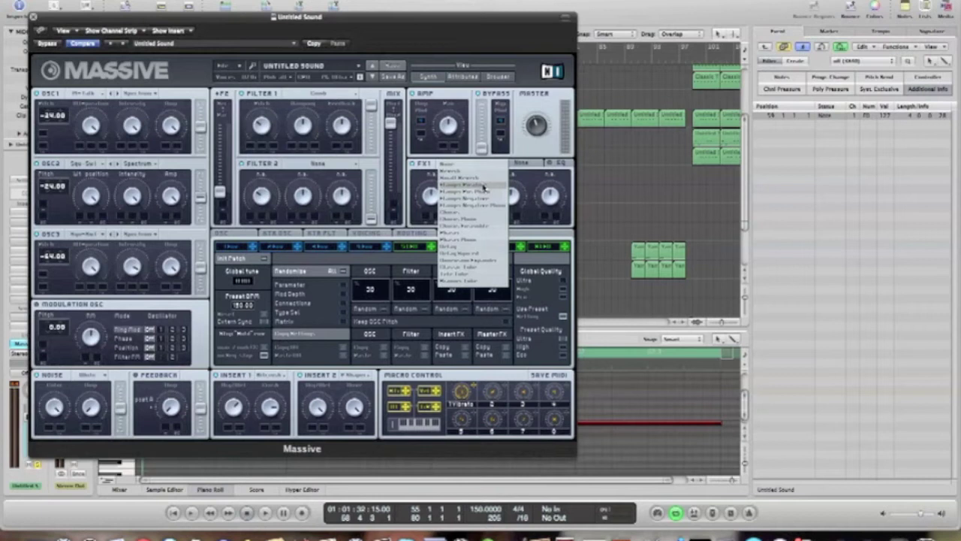
left_click(483, 187)
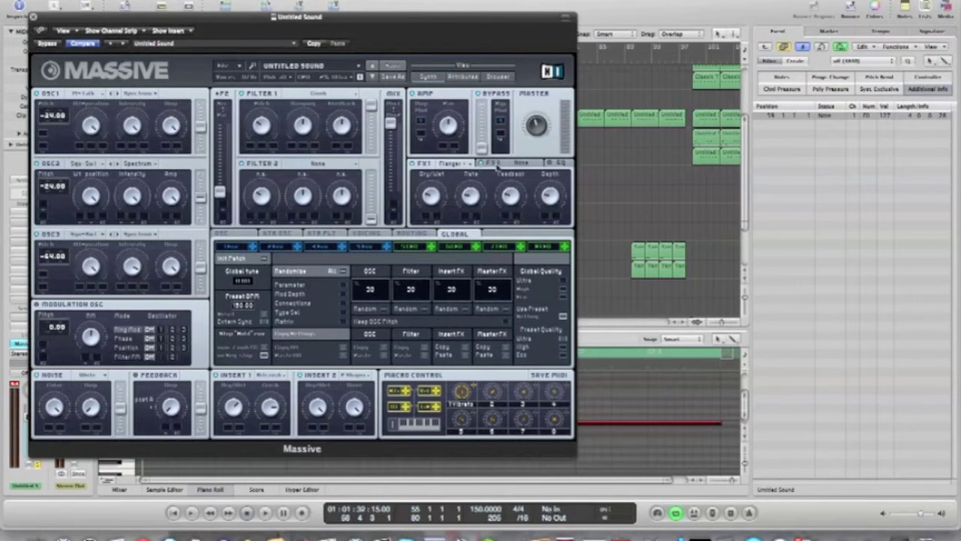
left_click(516, 165)
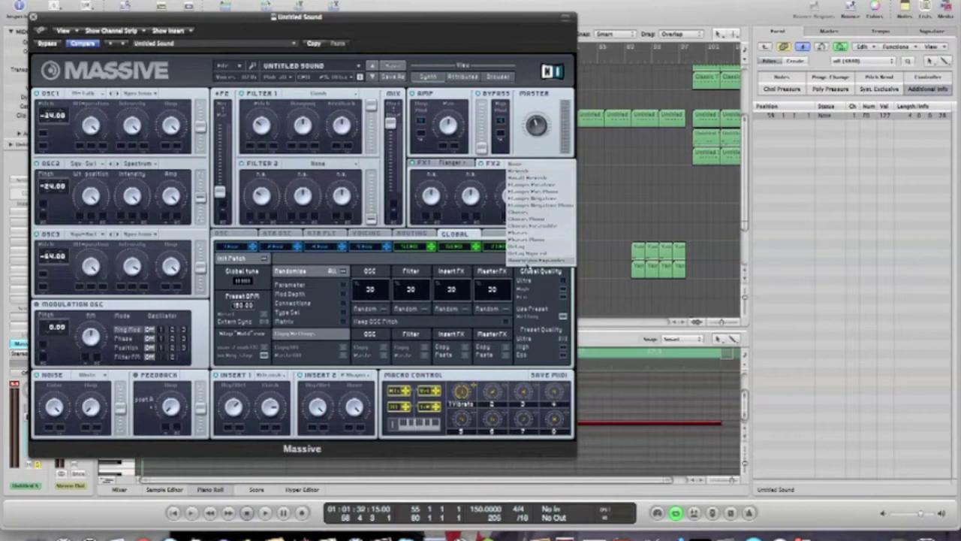
left_click(528, 260)
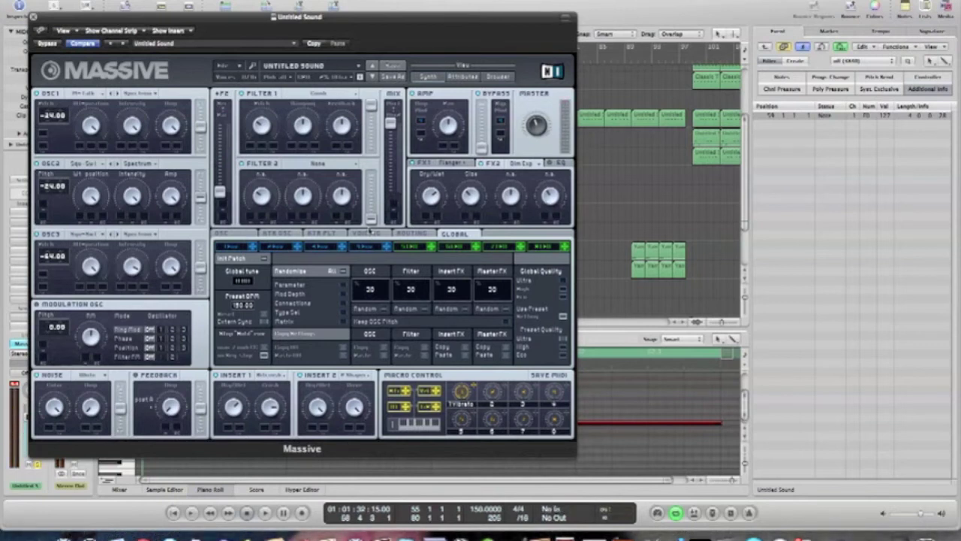
Shape envelope 3 with a long attack and zero sustain level, and modulate oscillator 1's pitch with it by 36.00
left_click(367, 234)
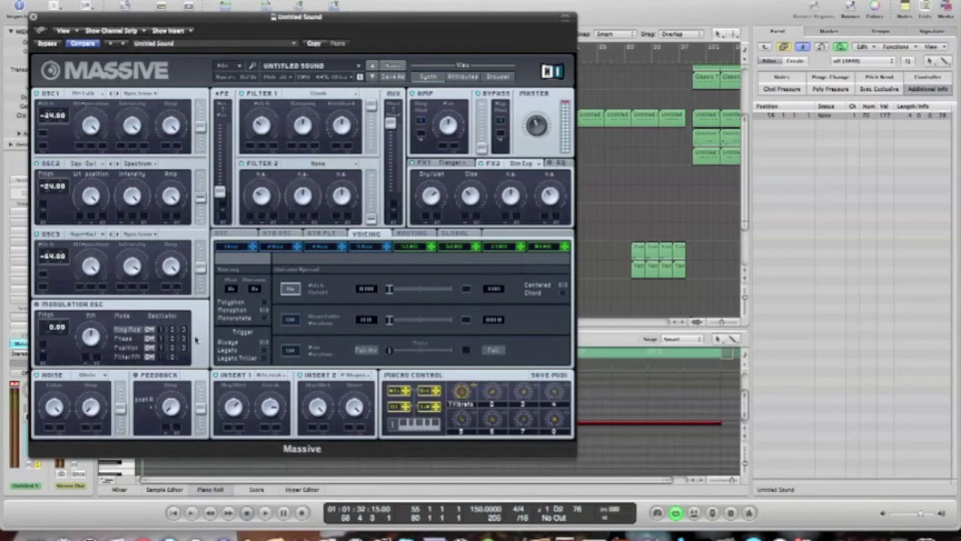
left_click(328, 249)
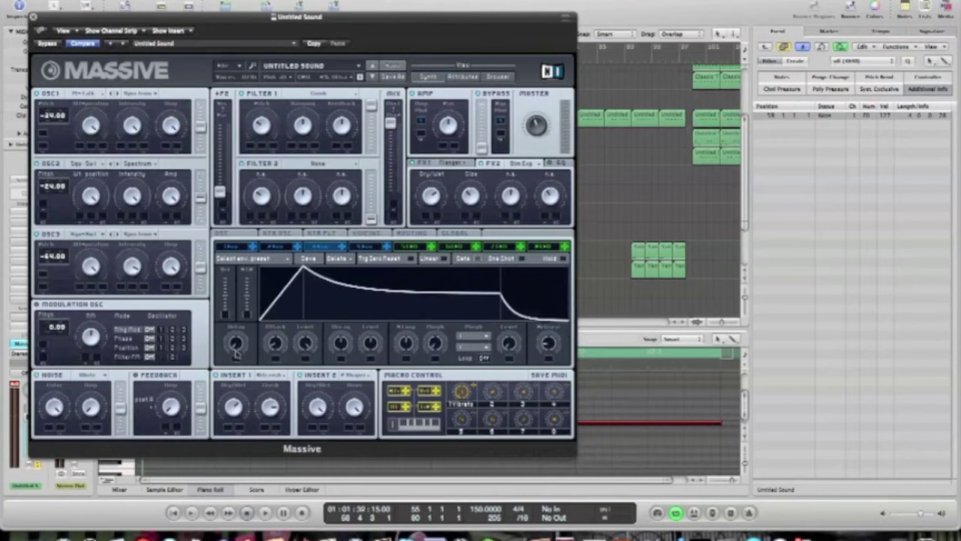
left_click_drag(275, 348, 294, 331)
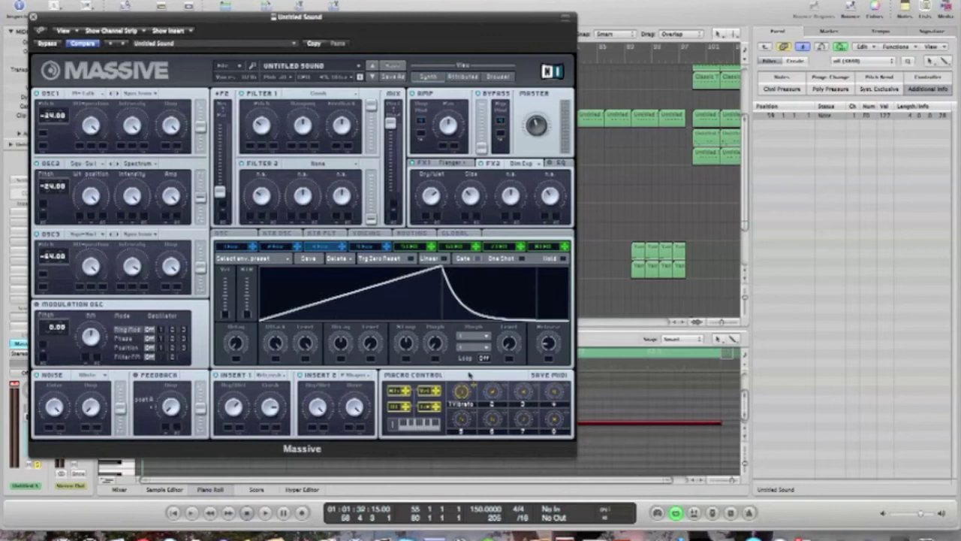
mouse_move(548, 347)
left_mouse_down()
mouse_move(550, 359)
mouse_move(548, 346)
left_mouse_up()
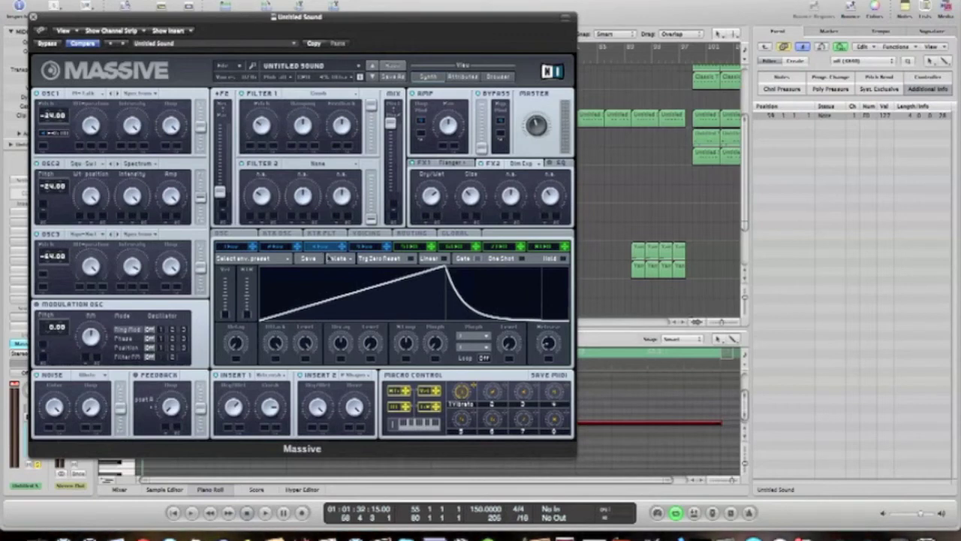
left_click_drag(47, 206, 62, 248)
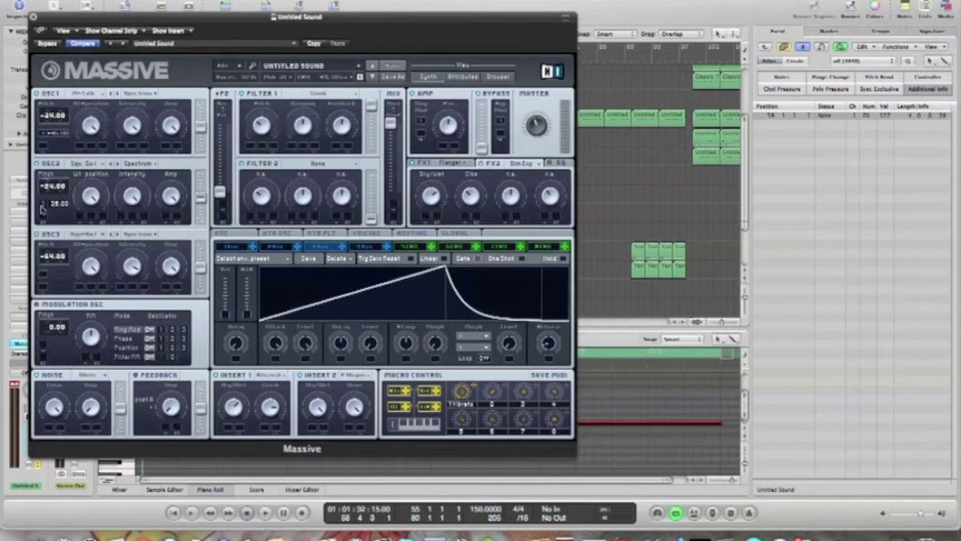
right_click(43, 212)
left_click(84, 223)
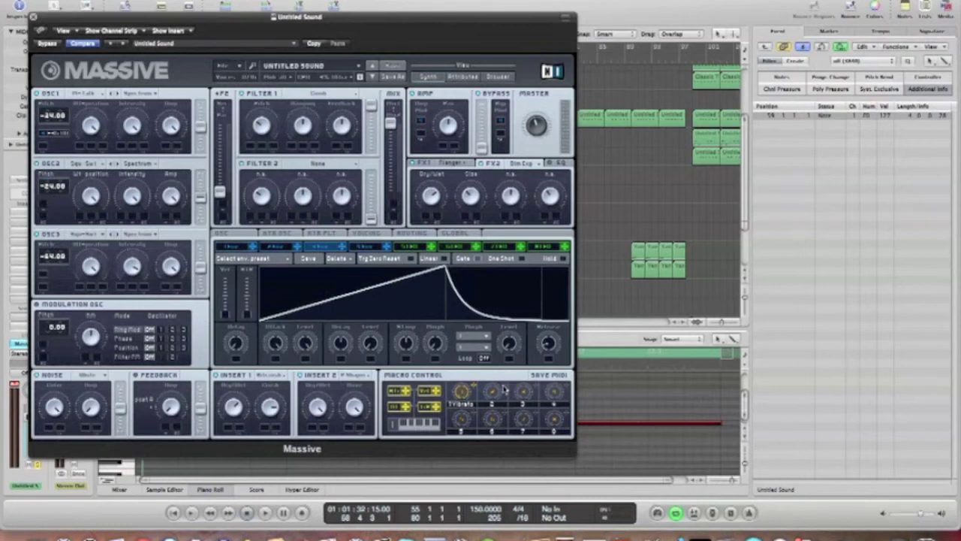
Assign macro control 2 to oscillator 1's second pitch modulation slot with an amount of 12.00
left_click_drag(505, 388, 45, 148)
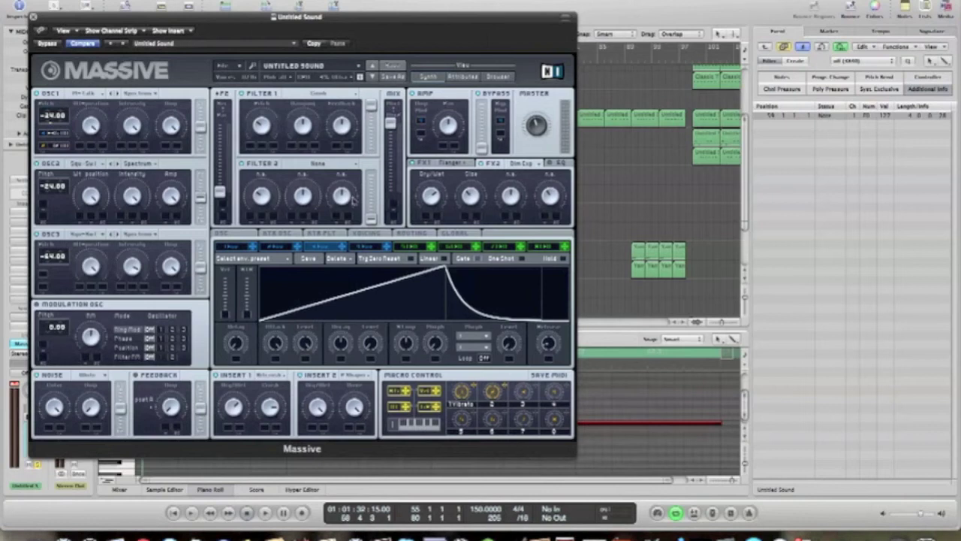
Bring up the uppriseing track's Massive patch for comparison, and set the Untitled Sound patch's OSC3 pitch modulation to 64.00
left_click_drag(240, 17, 443, 23)
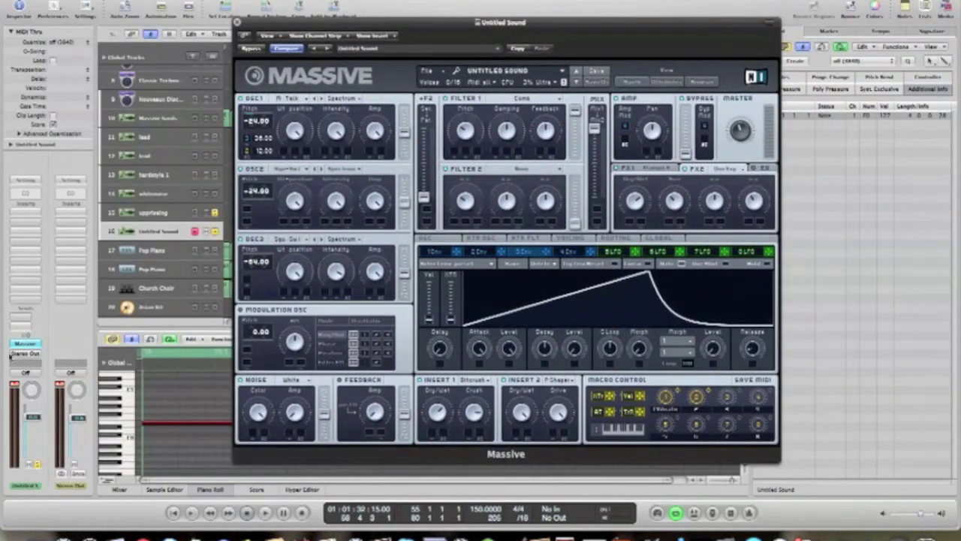
left_click(155, 216)
left_click(34, 343)
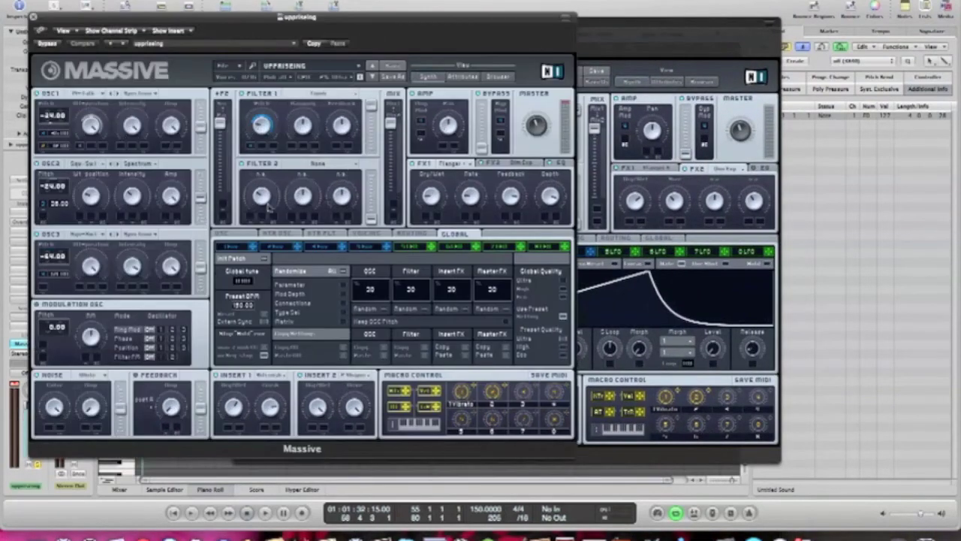
left_click(618, 44)
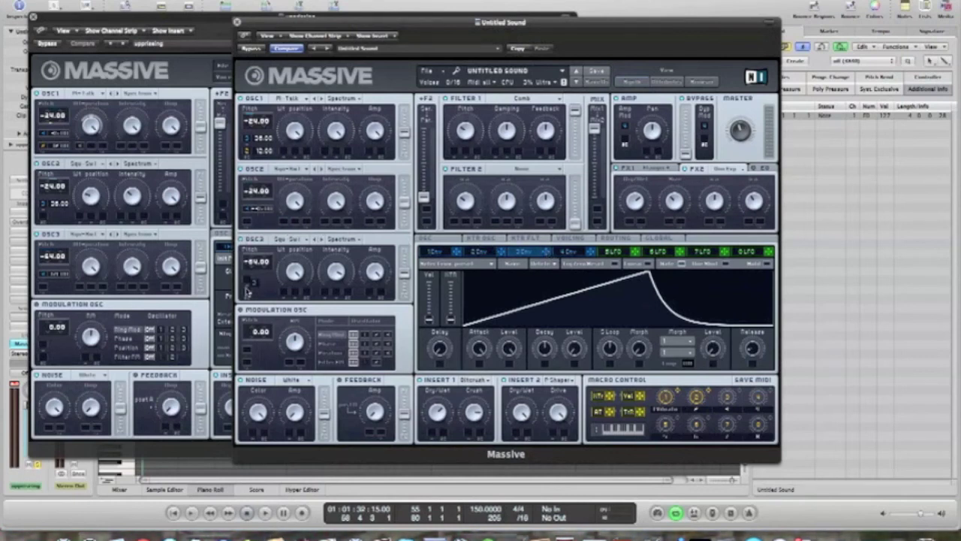
mouse_move(252, 287)
left_mouse_down()
mouse_move(264, 283)
mouse_move(259, 295)
left_mouse_up()
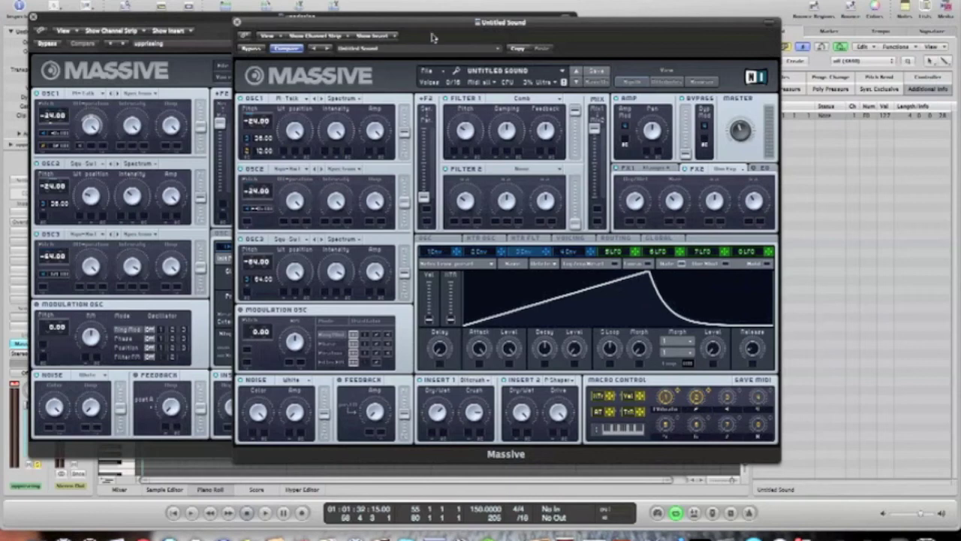
Modulate Filter 1's pitch with envelope 3 in the Untitled Sound patch, and close both Massive windows
left_click_drag(380, 28, 363, 48)
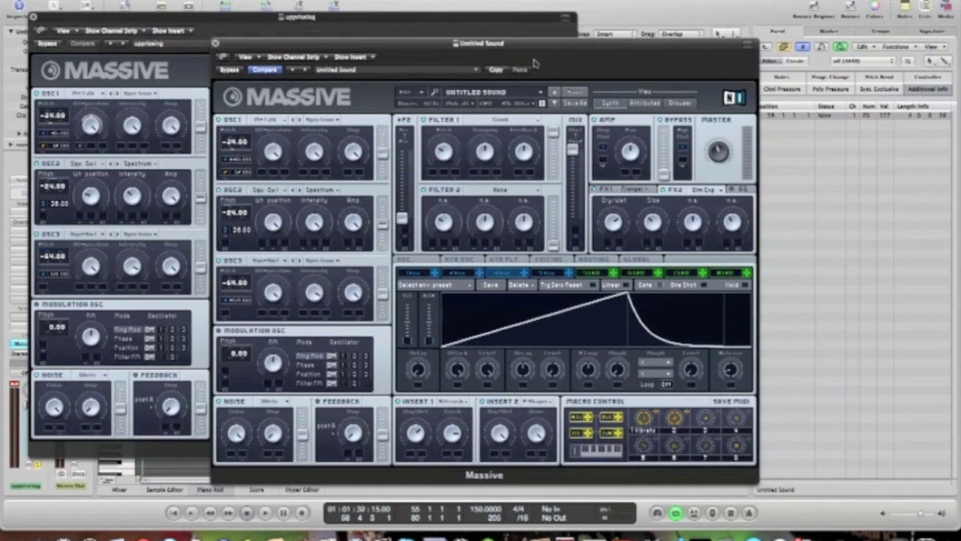
left_click_drag(428, 44, 540, 35)
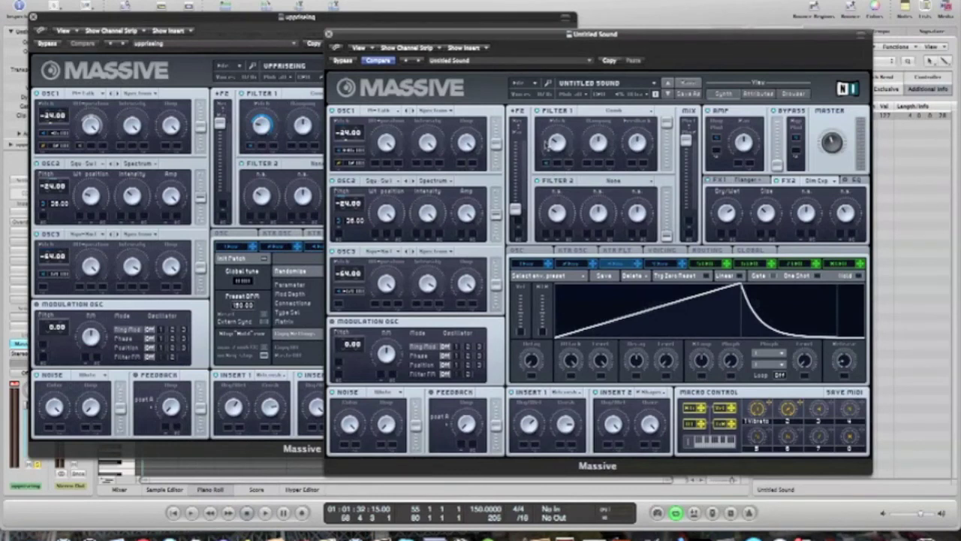
left_click(554, 143)
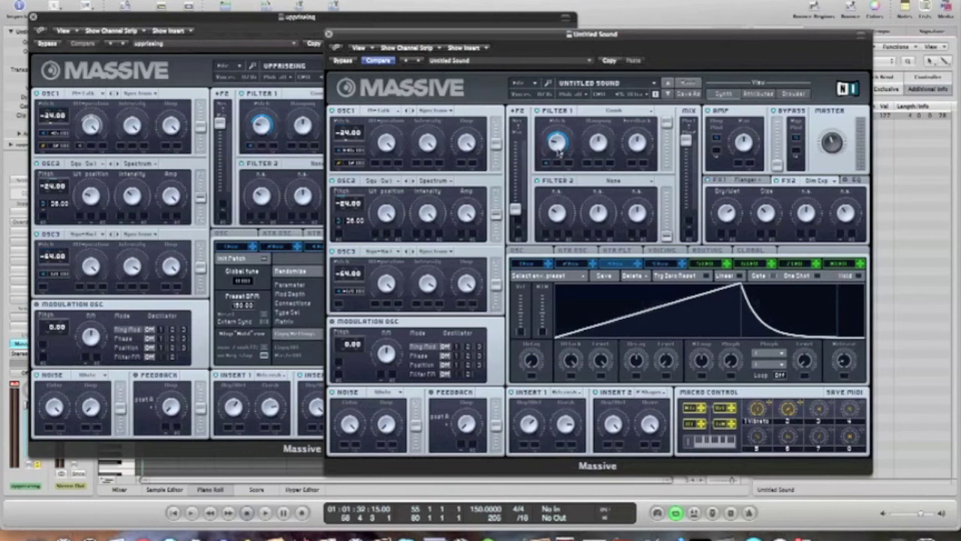
left_click(328, 34)
key("super+w")
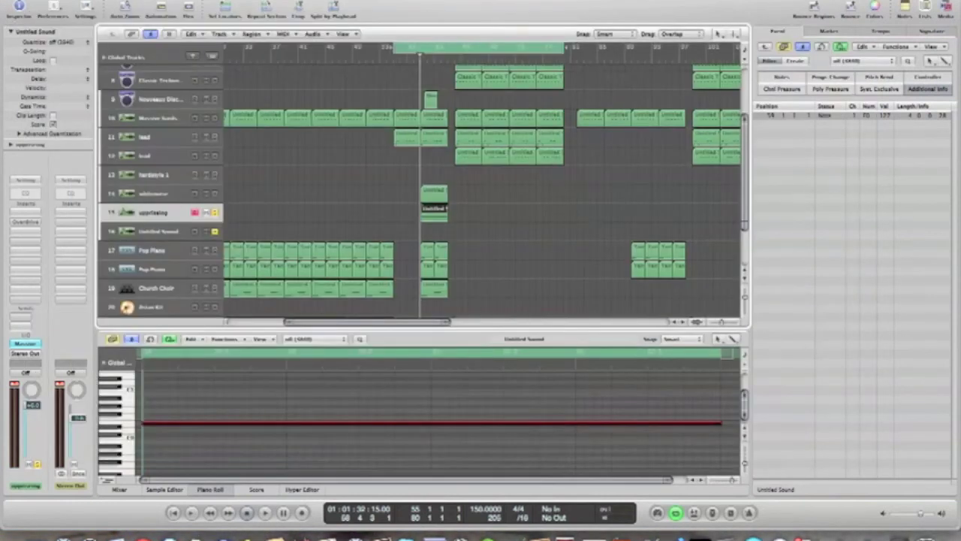